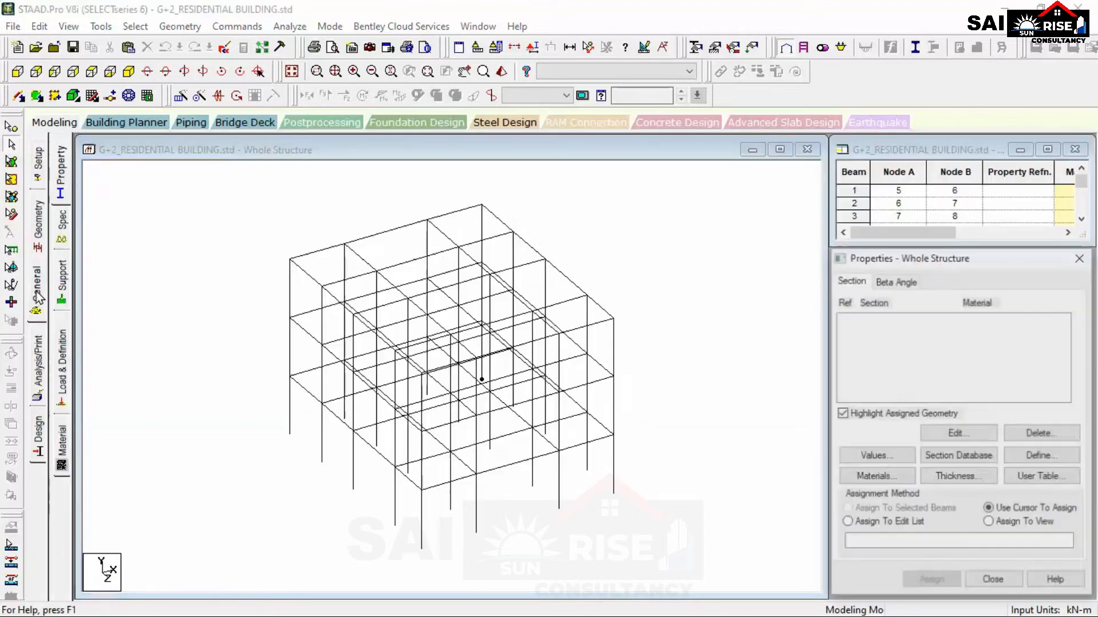
Open the material definitions and look through the default isotropic materials.
left_click(62, 448)
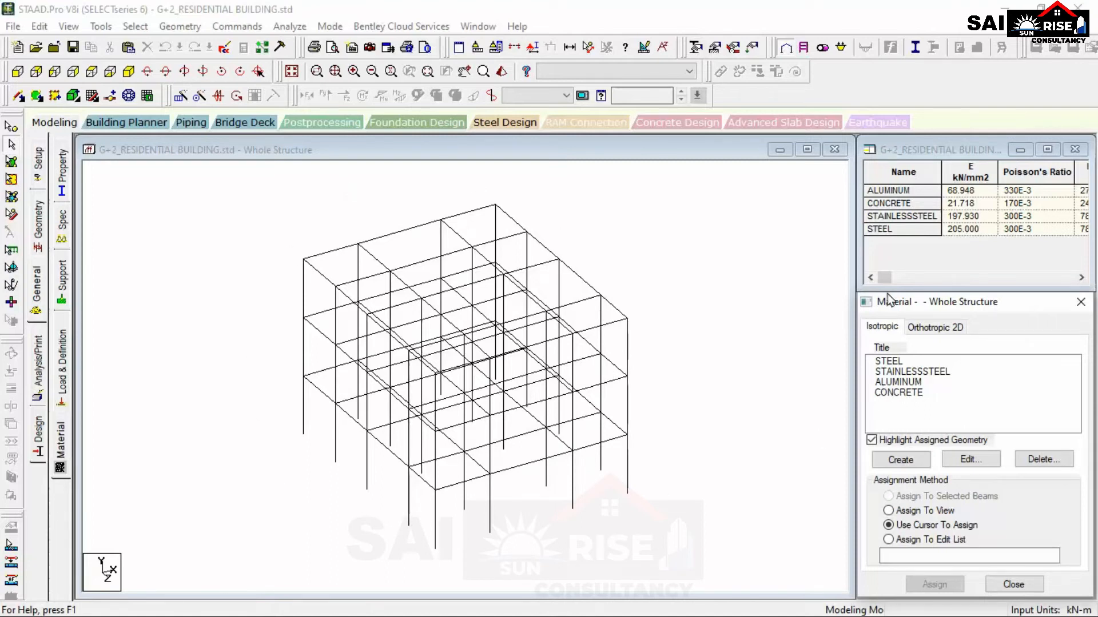
left_click(889, 361)
left_click(897, 371)
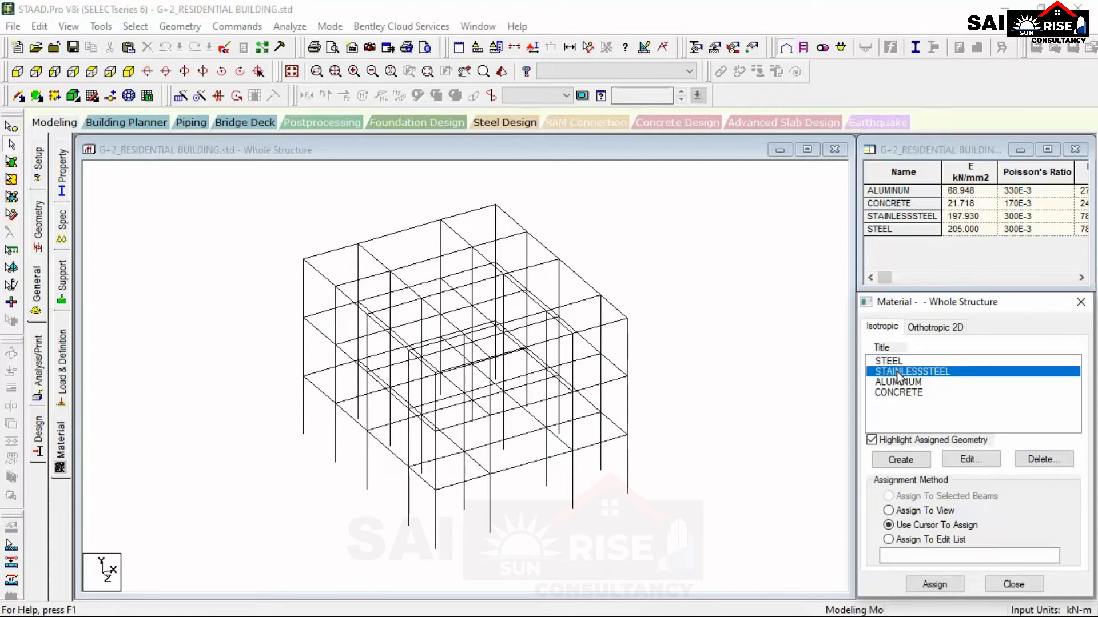
left_click(904, 383)
left_click(908, 393)
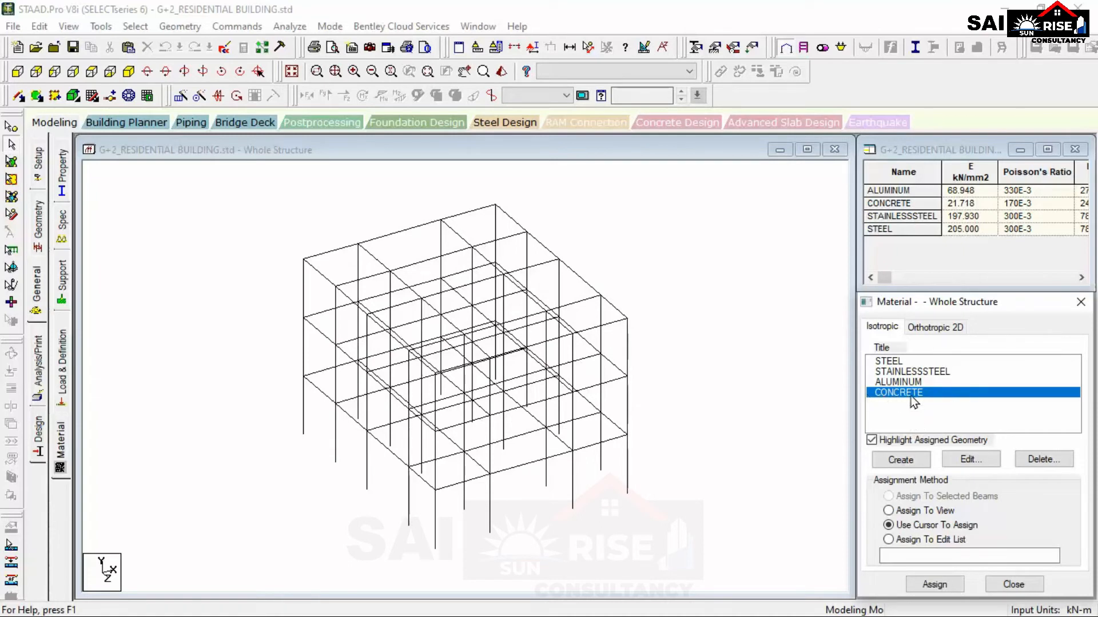
left_click(899, 364)
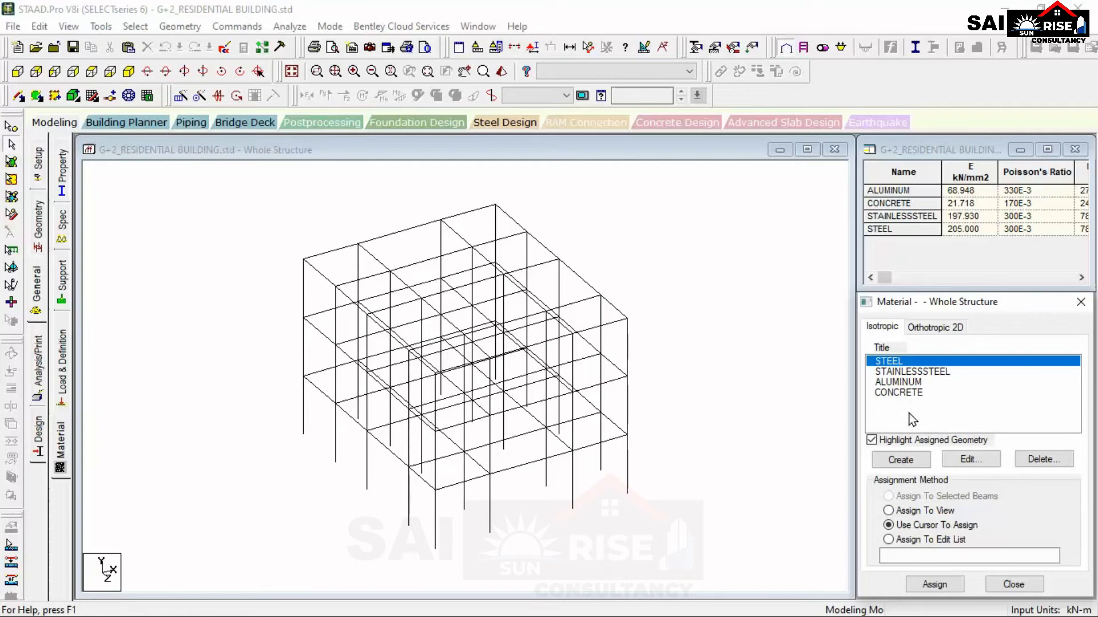
Start a new isotropic material and load the predefined CONCRETE properties as its basis.
left_click(914, 462)
left_click_drag(563, 132, 506, 132)
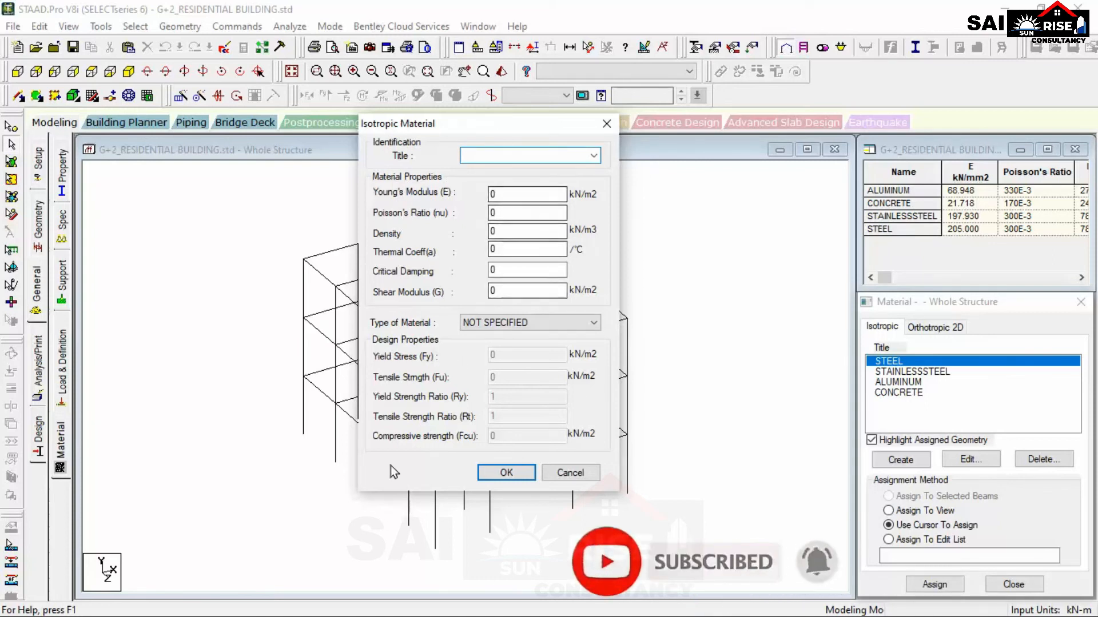
left_click(503, 195)
left_click(511, 214)
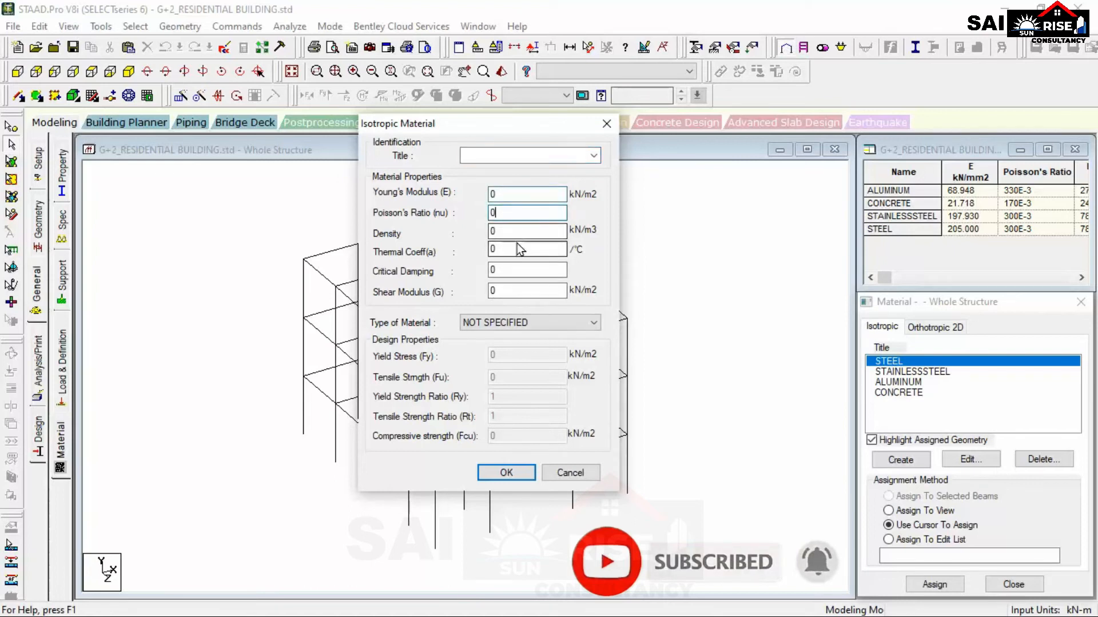
left_click(480, 155)
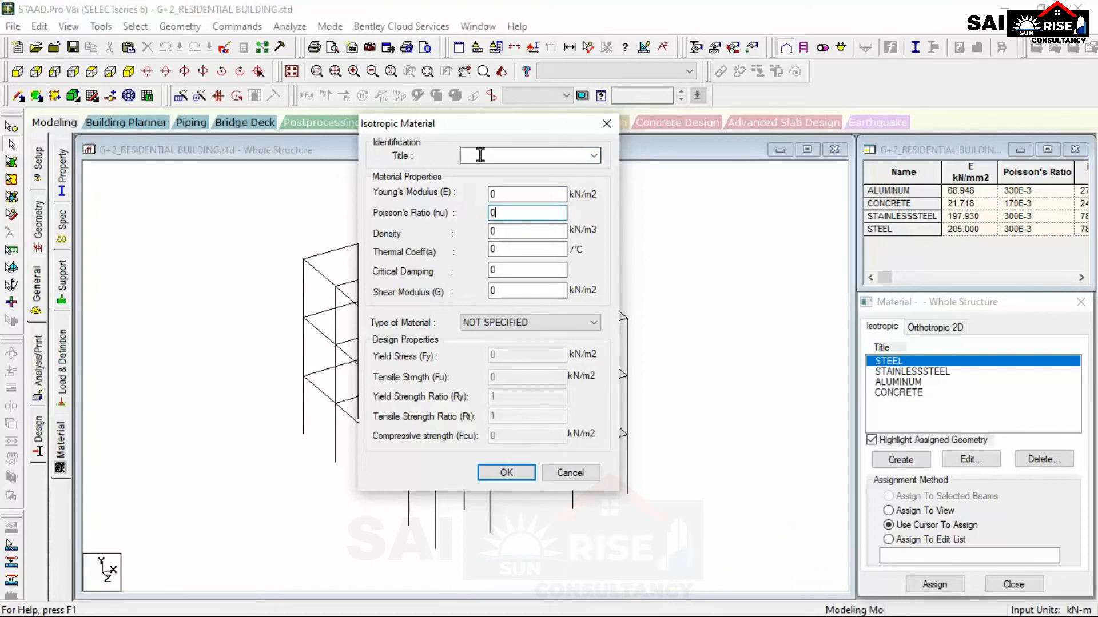
left_click(594, 156)
left_click(503, 181)
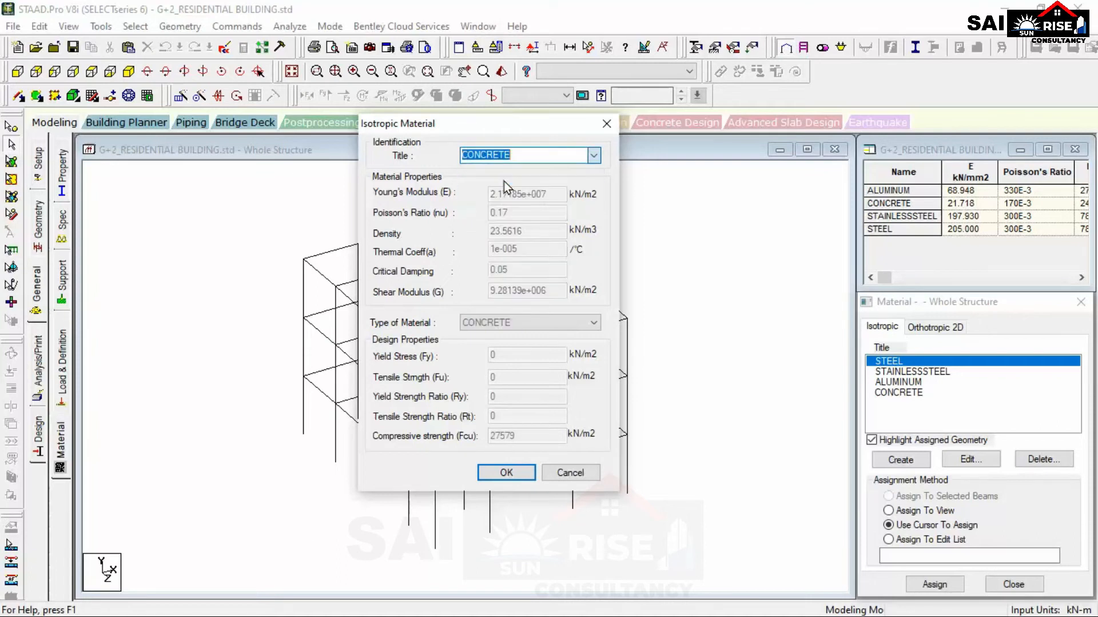
Replace the new material's title with M20.
left_click(517, 155)
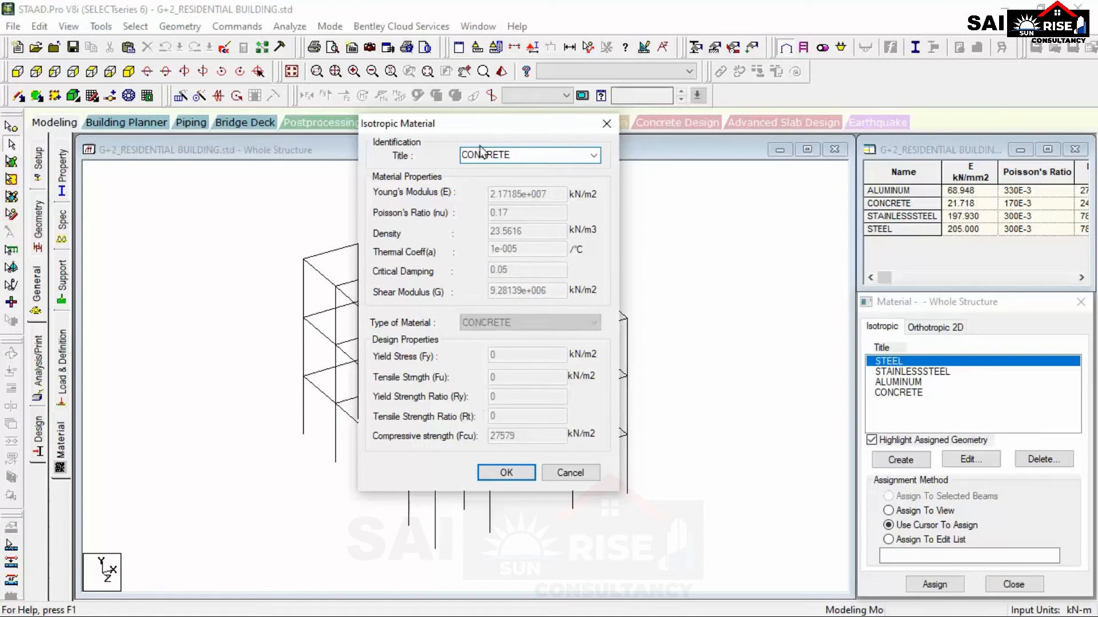
double_click(514, 154)
left_click(527, 156)
left_click_drag(517, 155, 357, 146)
type("M")
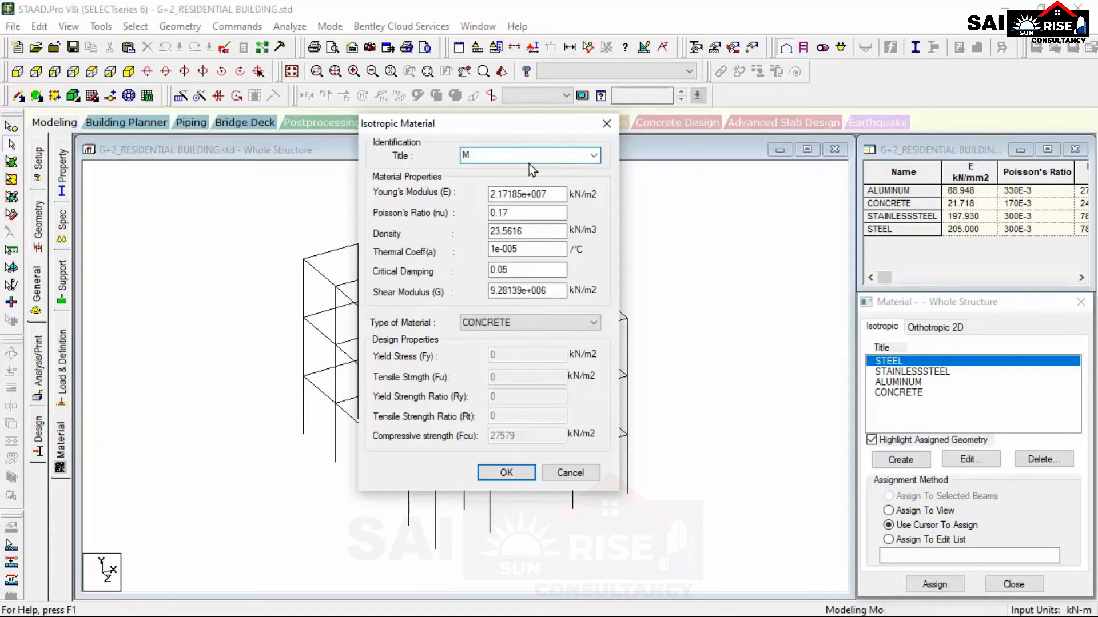
type("20")
Set the M20 material's Young's Modulus to 2.236e+007 kN/m2.
left_click(558, 213)
left_click(562, 293)
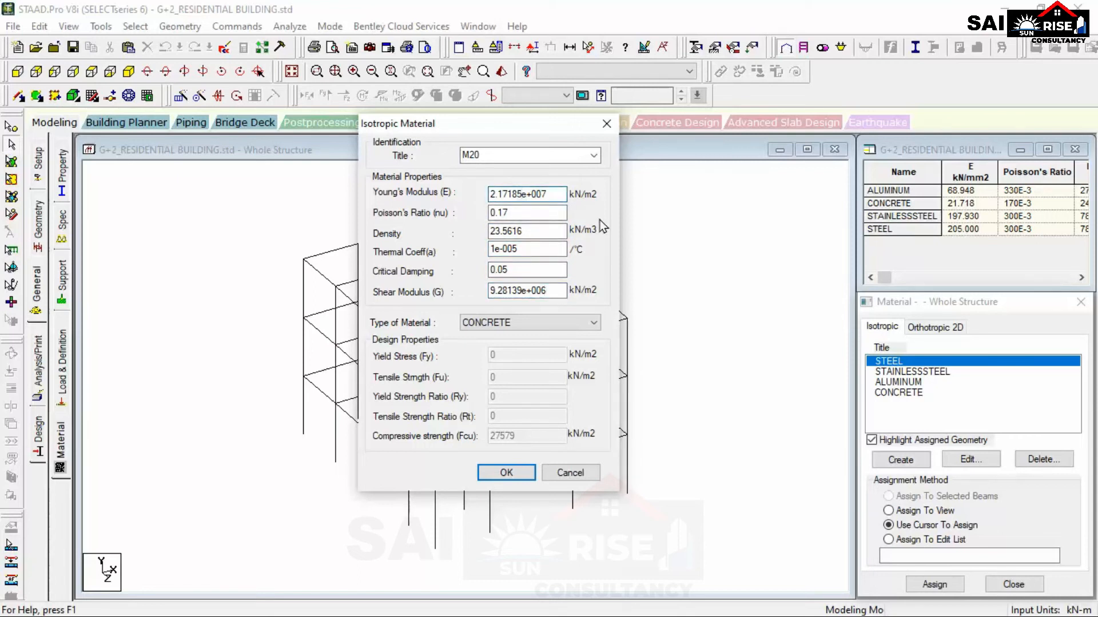
key("BackSpace")
key("BackSpace")
key("BackSpace")
type("236")
left_click_drag(513, 194, 539, 195)
left_click(548, 197)
Set the M20 material's density to 25 kN/m3, keeping the Poisson's ratio, thermal coefficient and critical damping.
left_click_drag(562, 290, 521, 290)
left_click(542, 214)
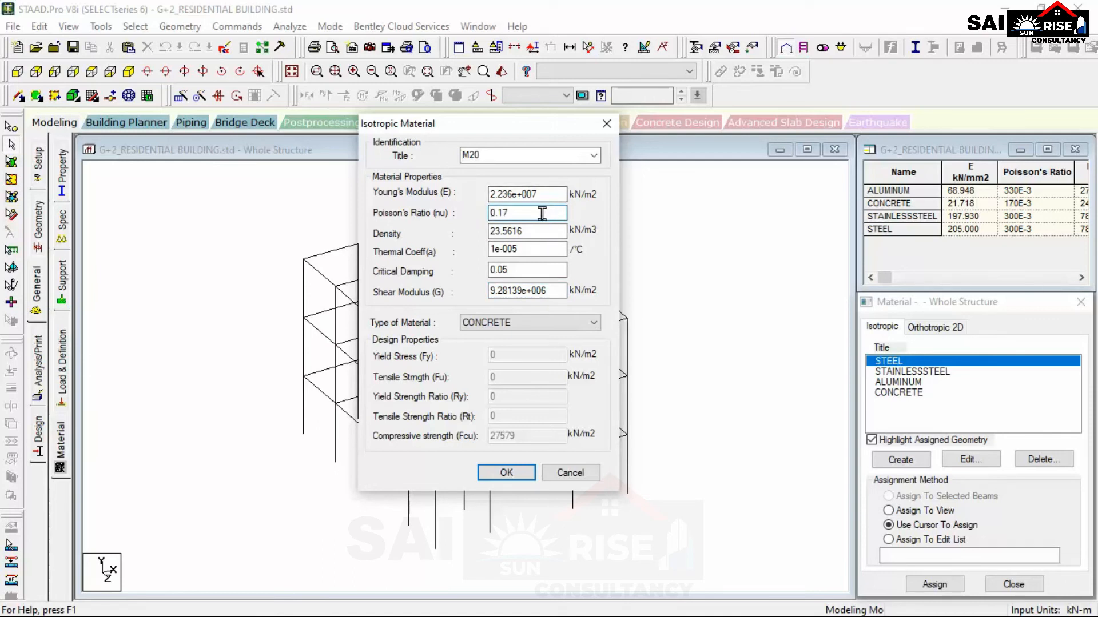
left_click_drag(489, 213, 514, 210)
key("Tab")
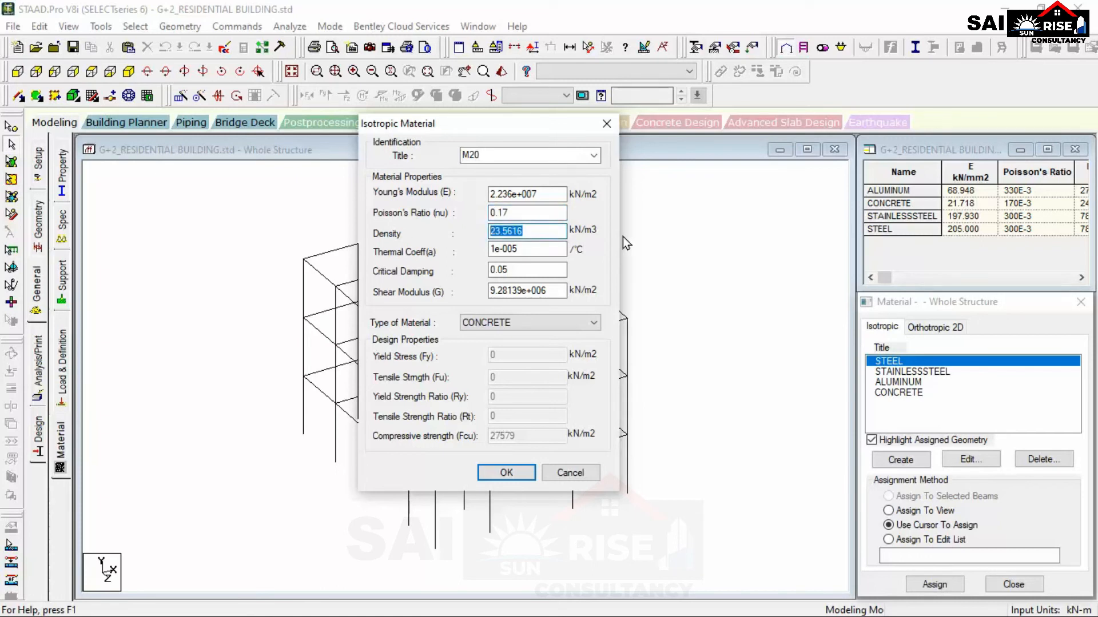
type("25")
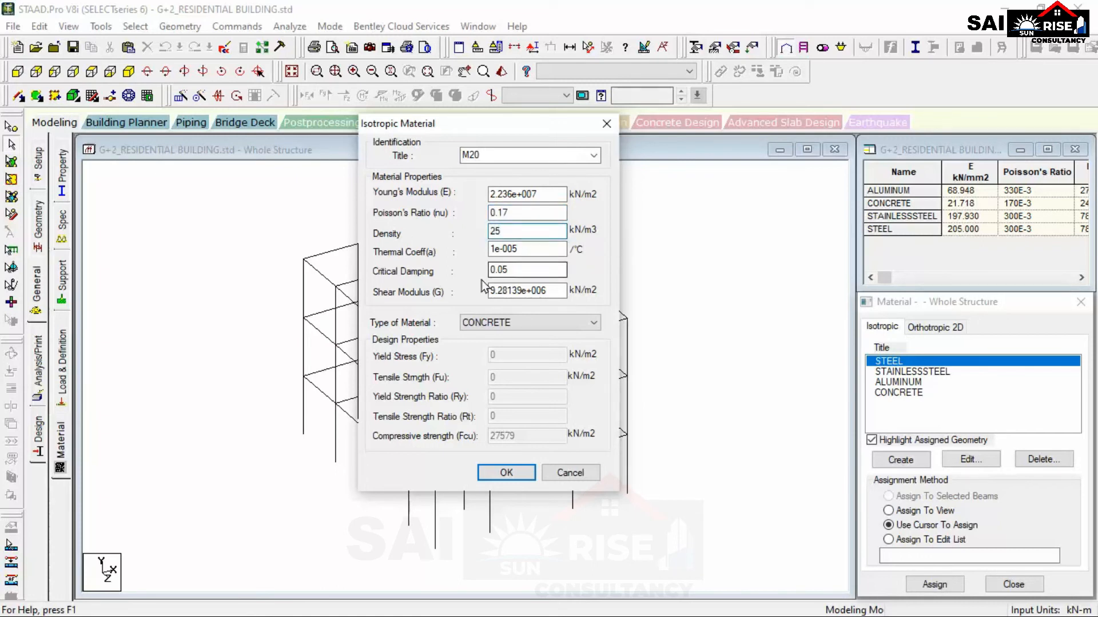
key("Tab")
left_click(540, 267)
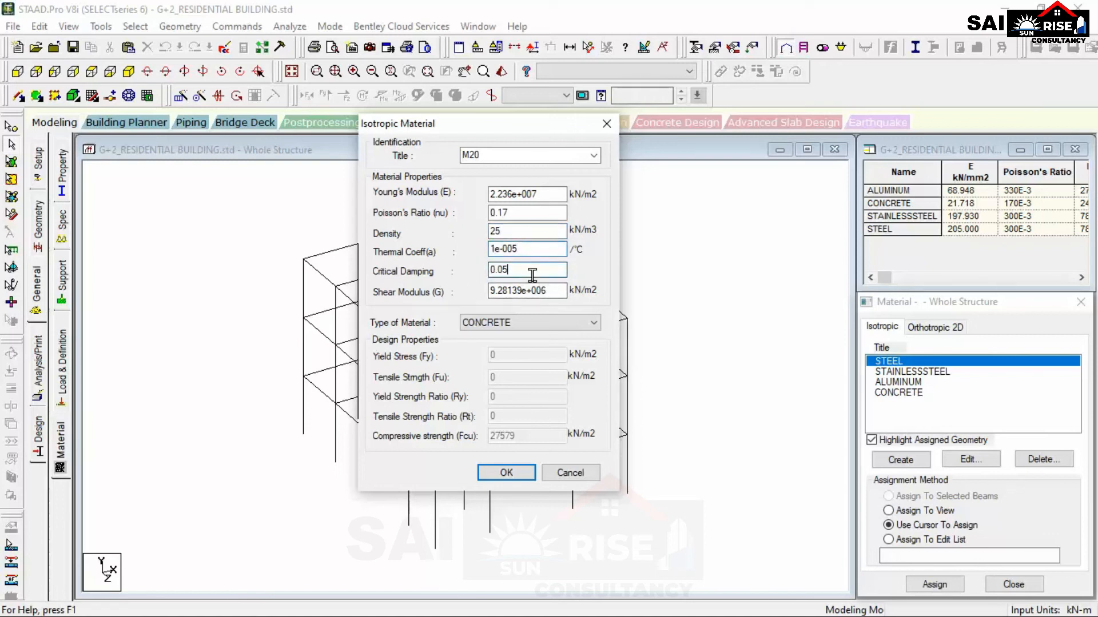
Set the M20 material's Shear Modulus to 9.56e+006 kN/m2.
left_click(521, 291)
key("BackSpace")
key("BackSpace")
key("BackSpace")
key("BackSpace")
key("BackSpace")
type("56")
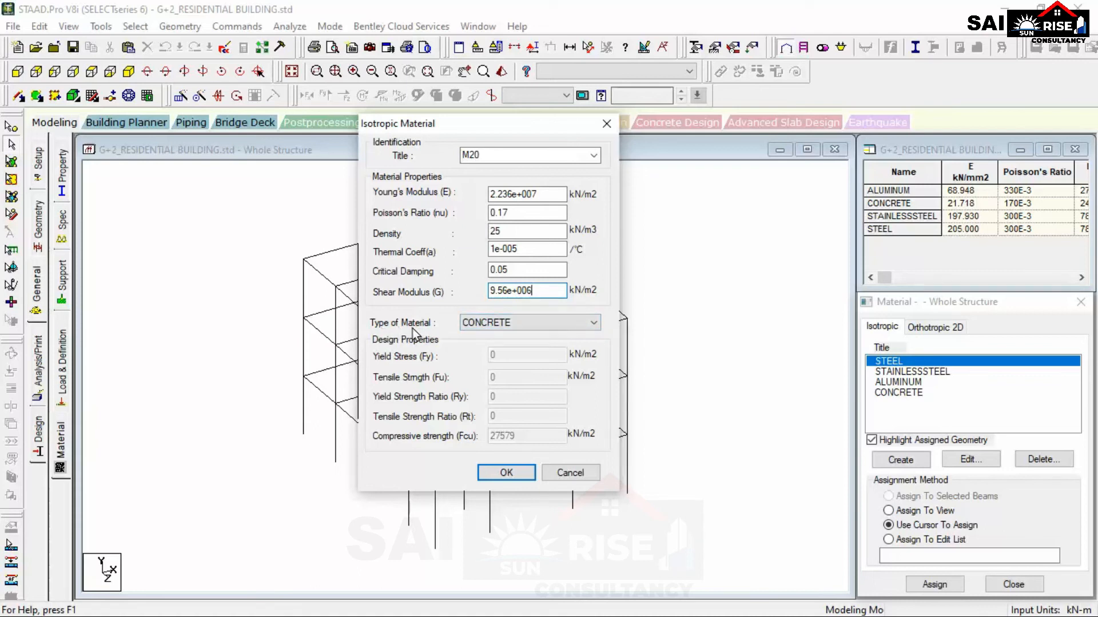
Choose CONCRETE as the material type, set the compressive strength to 20000 kN/m2 and save the M20 material.
left_click(510, 326)
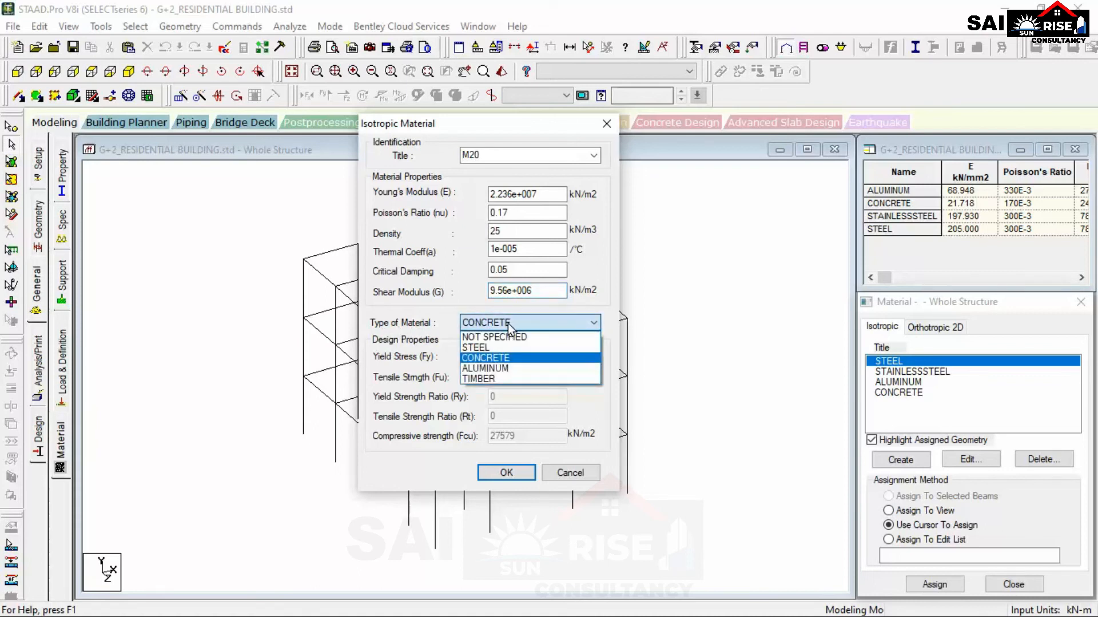
left_click(510, 358)
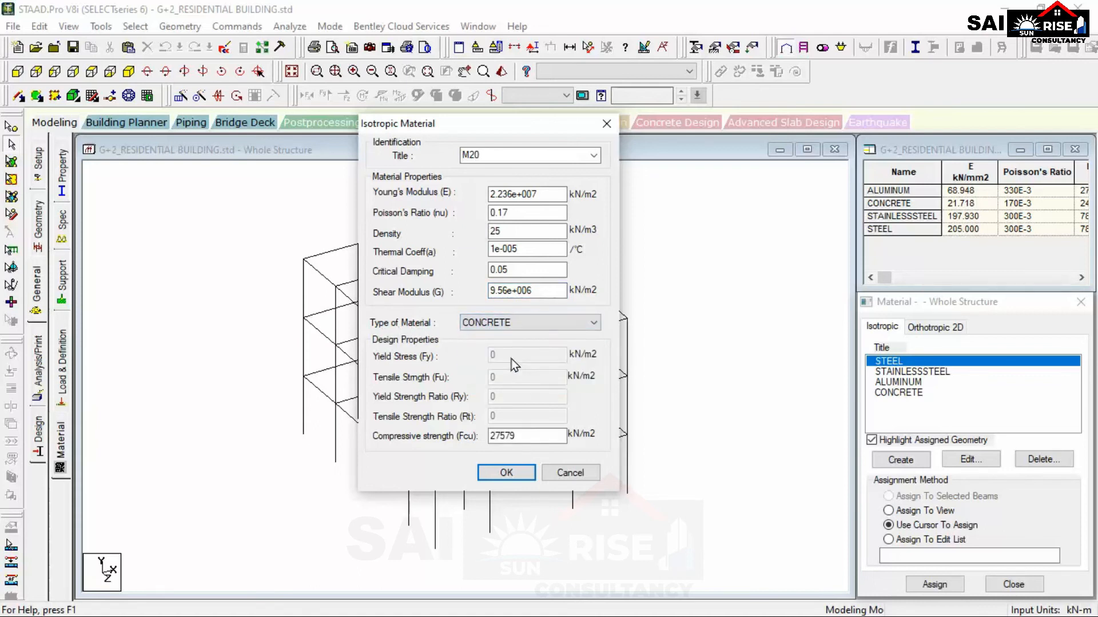
double_click(521, 430)
type("20000")
left_click(524, 477)
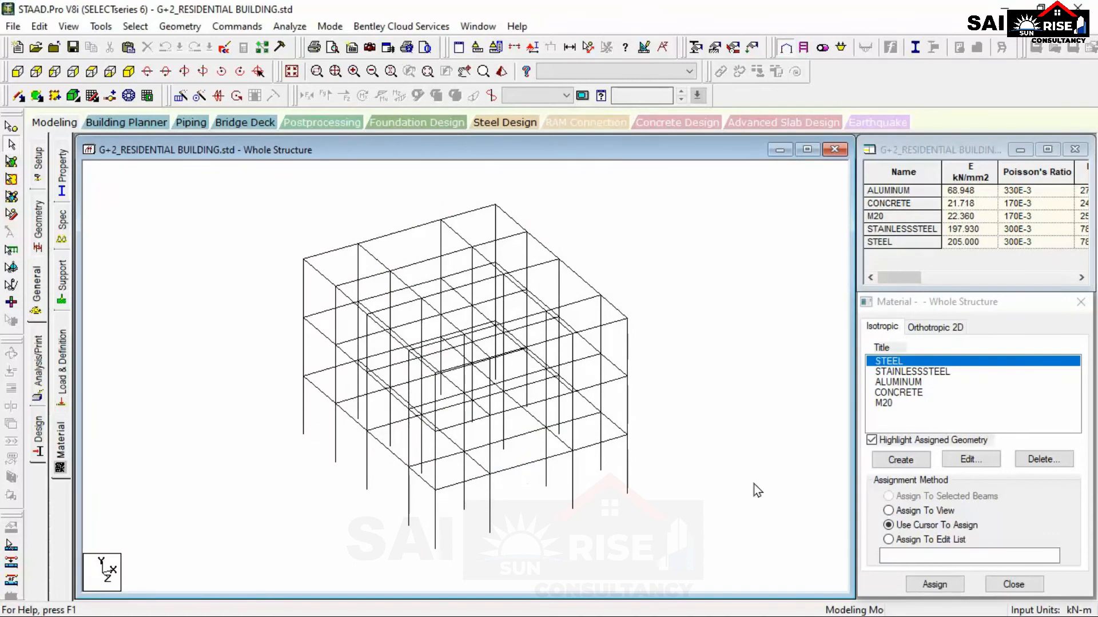
left_click(915, 403)
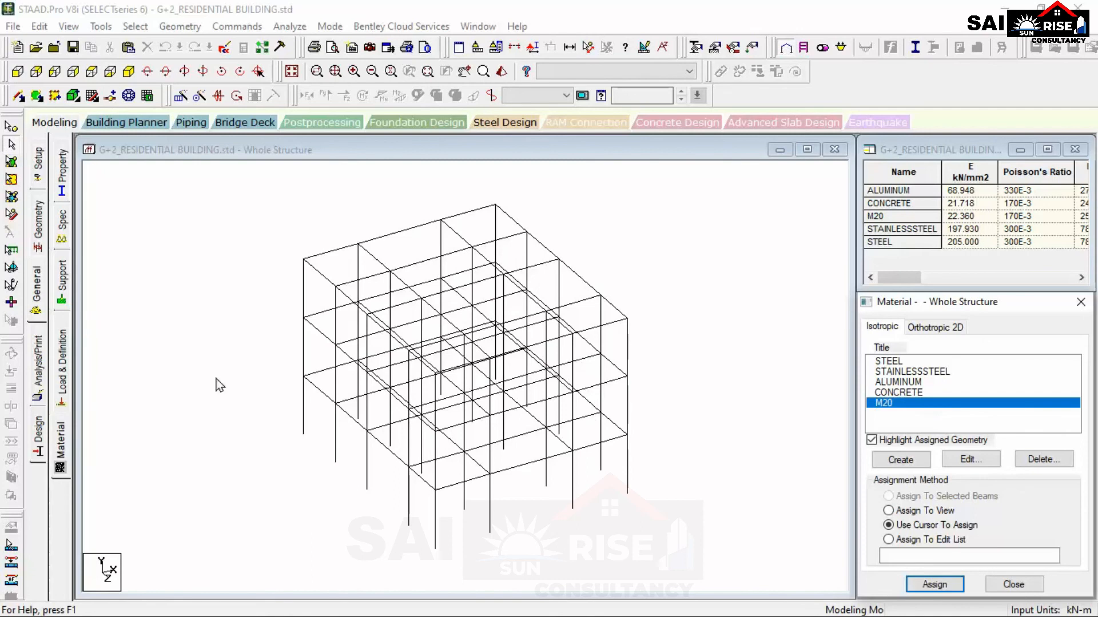
left_click_drag(230, 197, 685, 558)
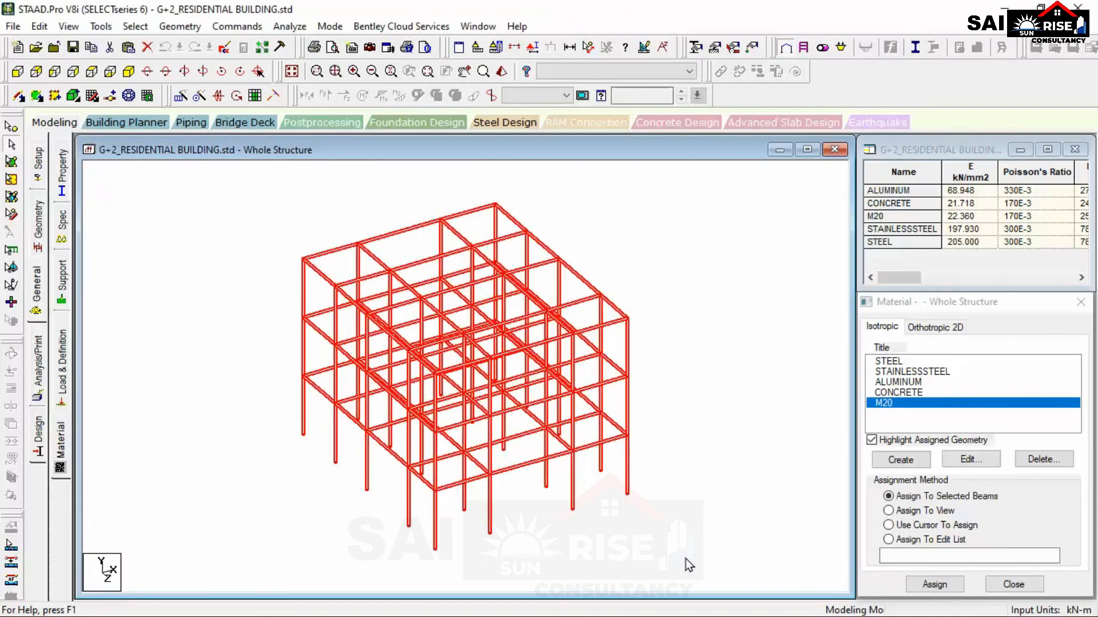
left_click(688, 421)
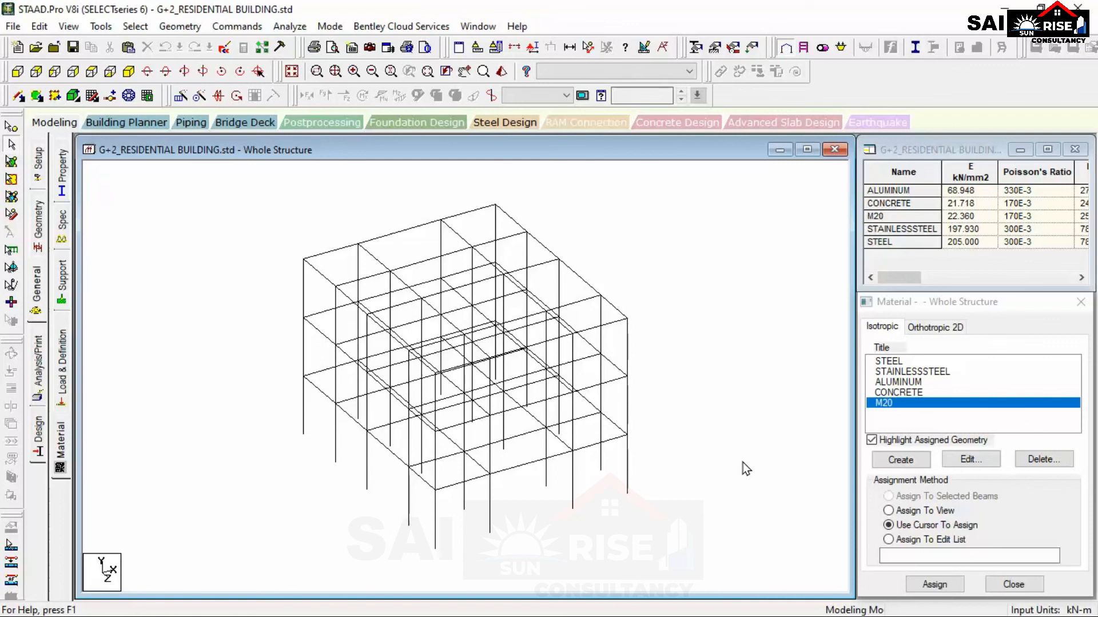
left_click(889, 393)
left_click(895, 382)
left_click(891, 404)
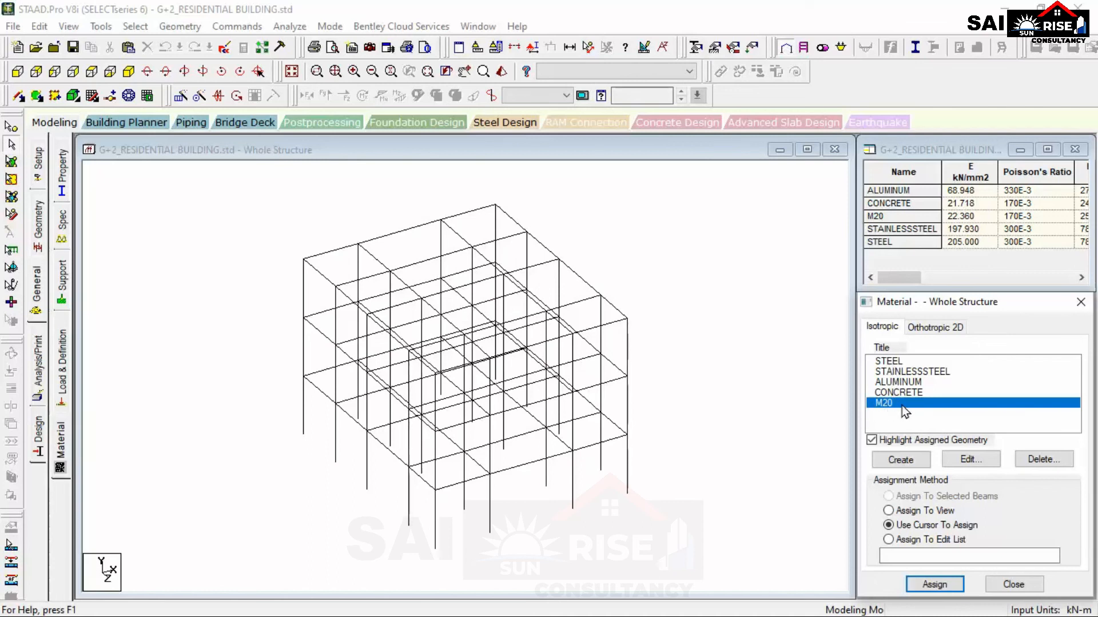
left_click(890, 510)
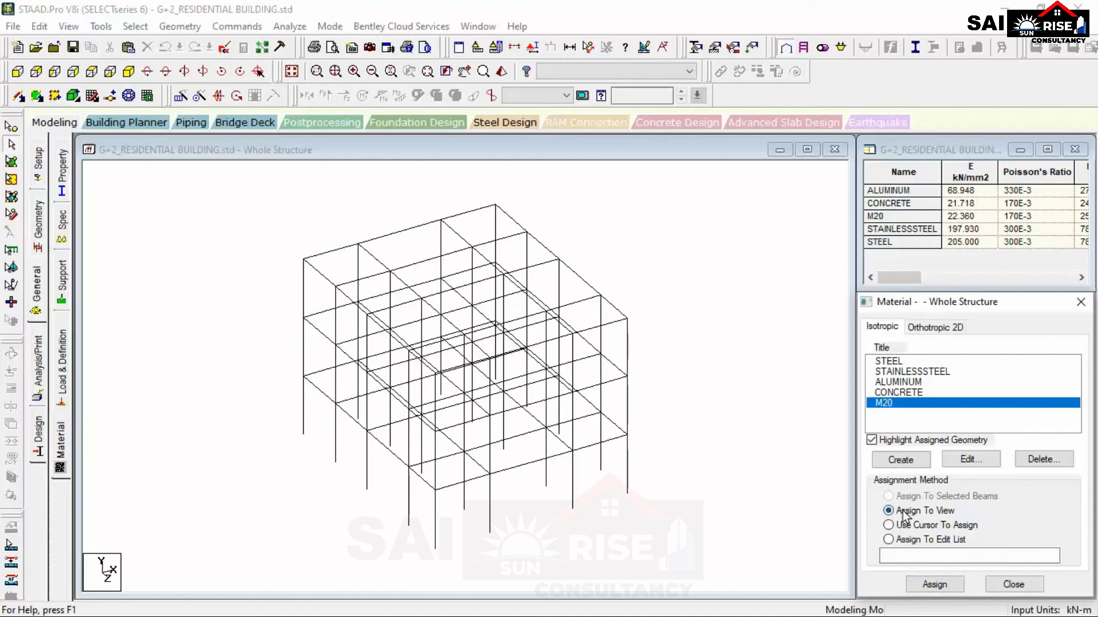
left_click(914, 394)
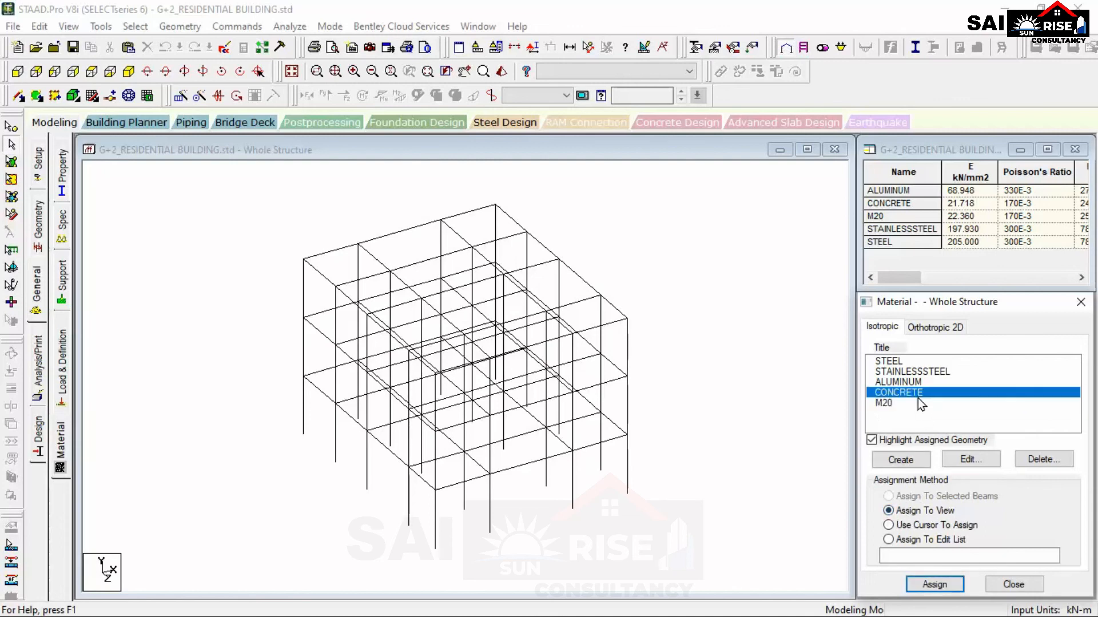
left_click(913, 383)
Assign the M20 material to all members of the frame using the Assign To View method, and clear the member selection.
left_click(904, 405)
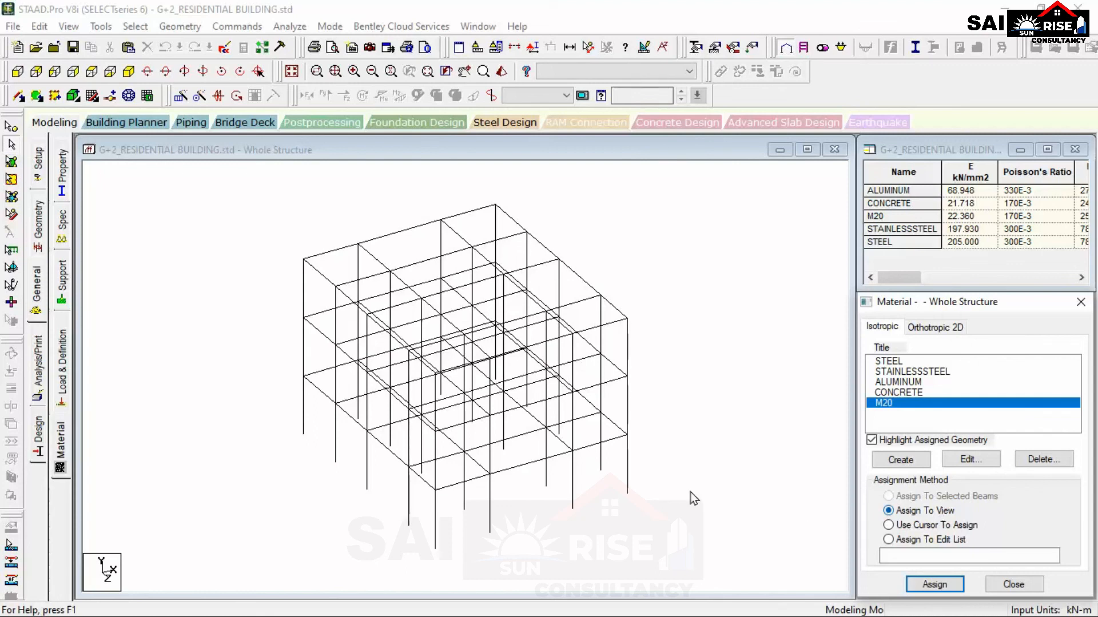
left_click_drag(238, 191, 698, 589)
left_click(662, 521)
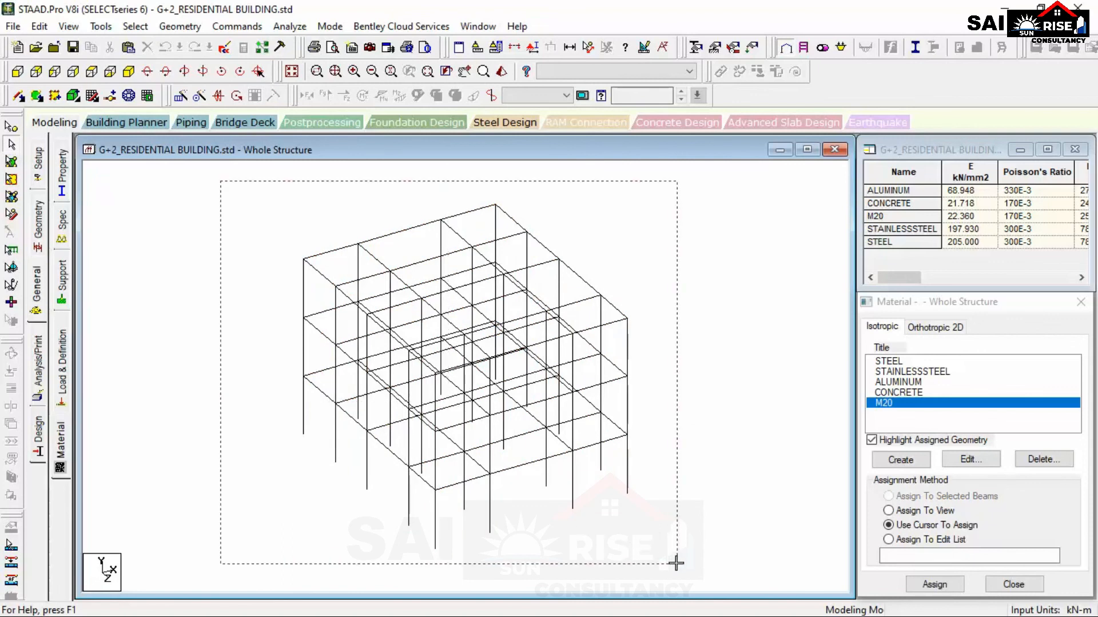
left_click(919, 511)
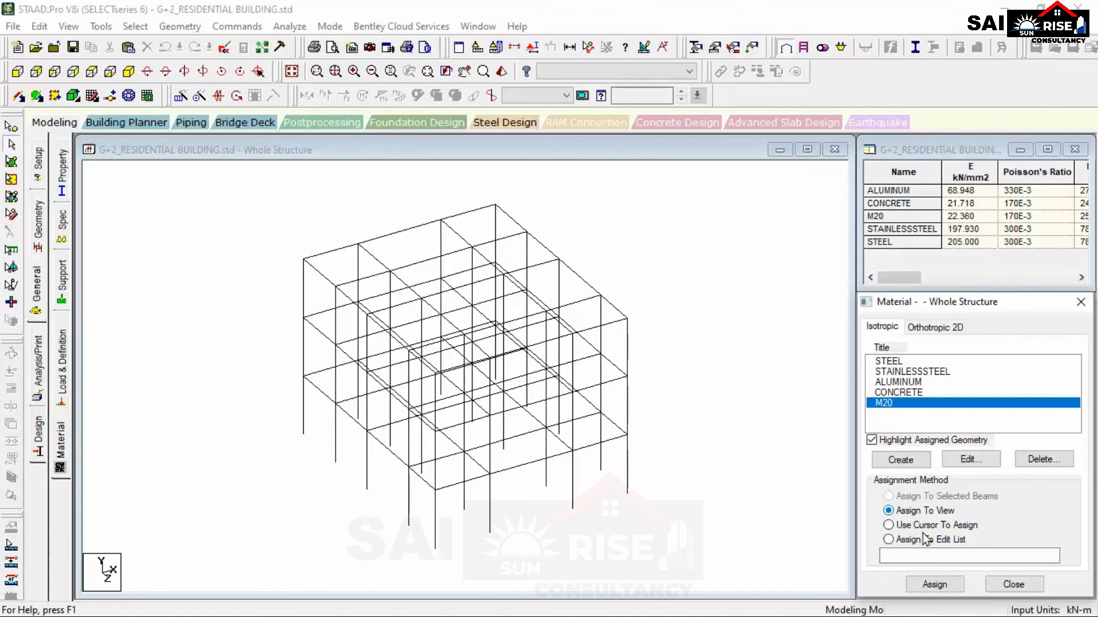
left_click(933, 585)
left_click(971, 486)
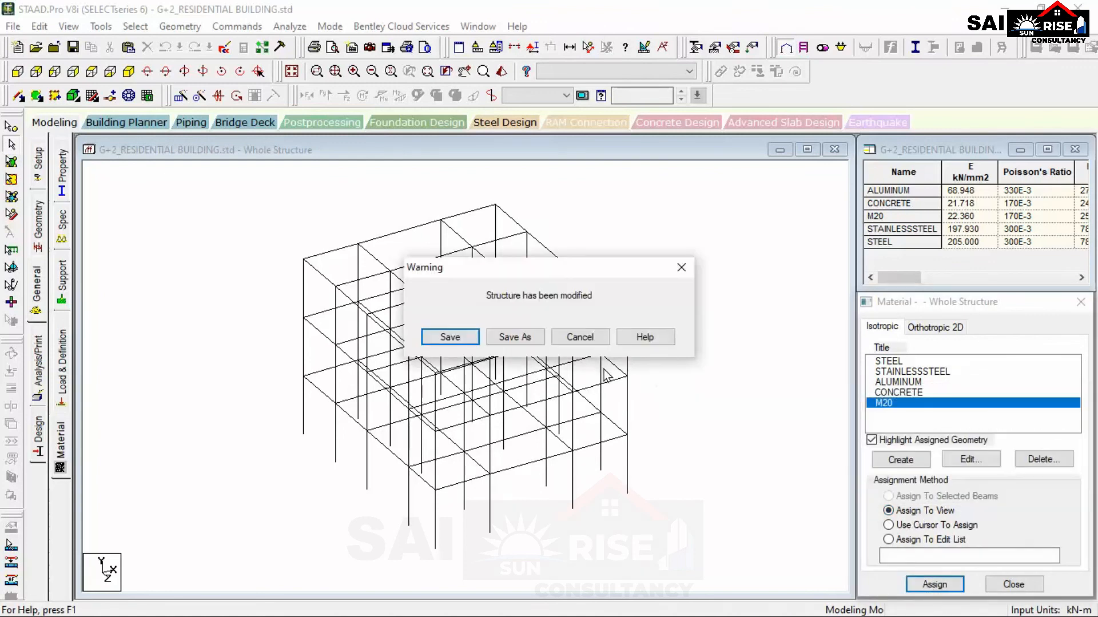
left_click(580, 337)
left_click(934, 584)
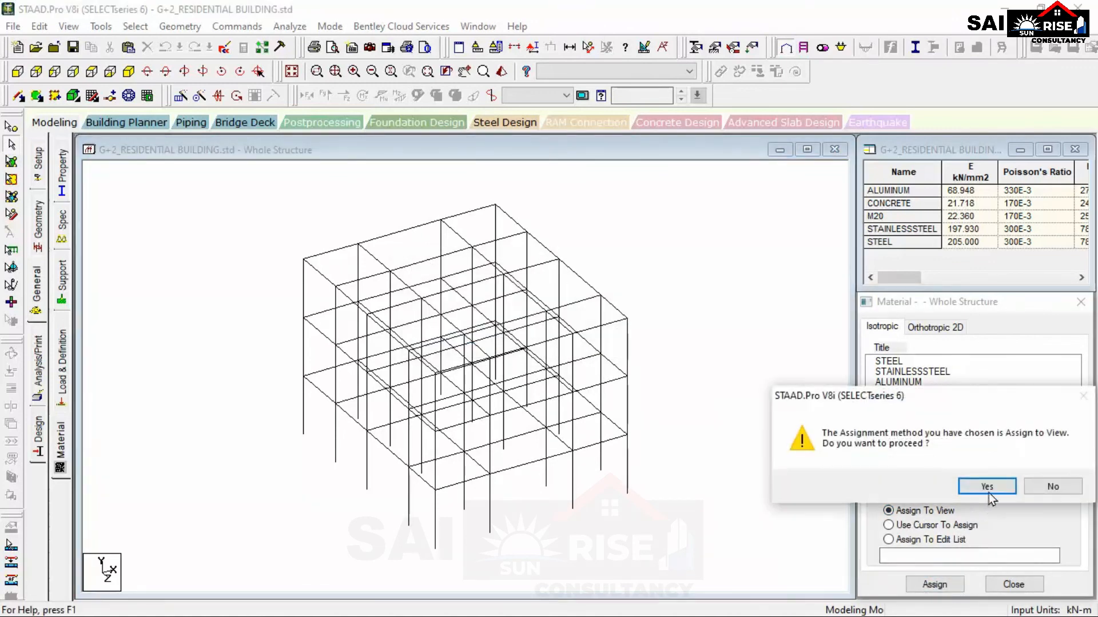
left_click(989, 488)
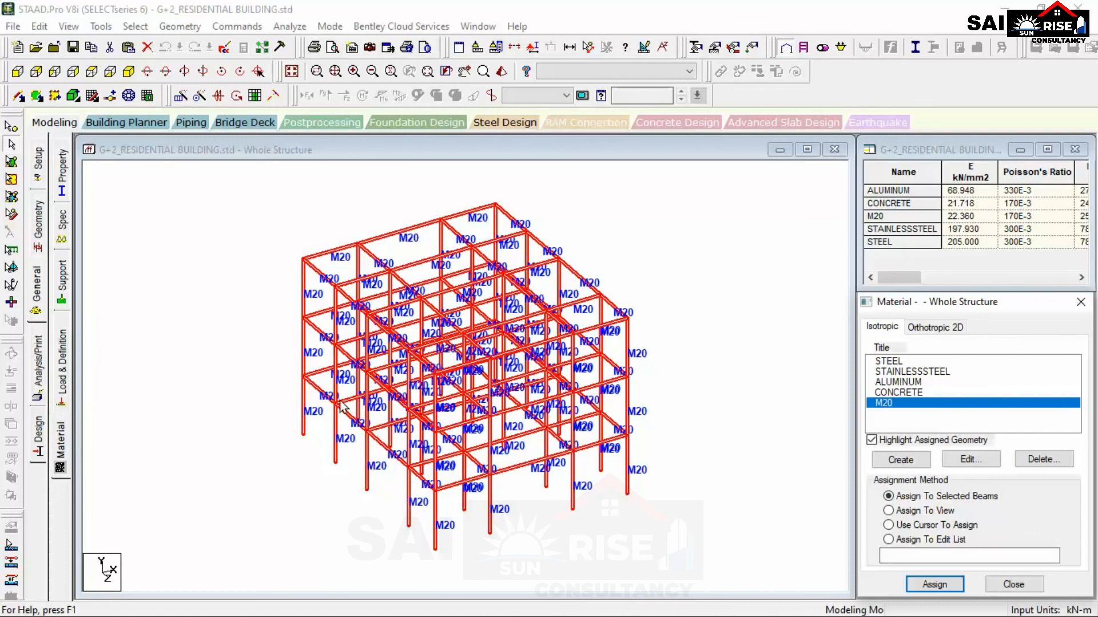
left_click(667, 486)
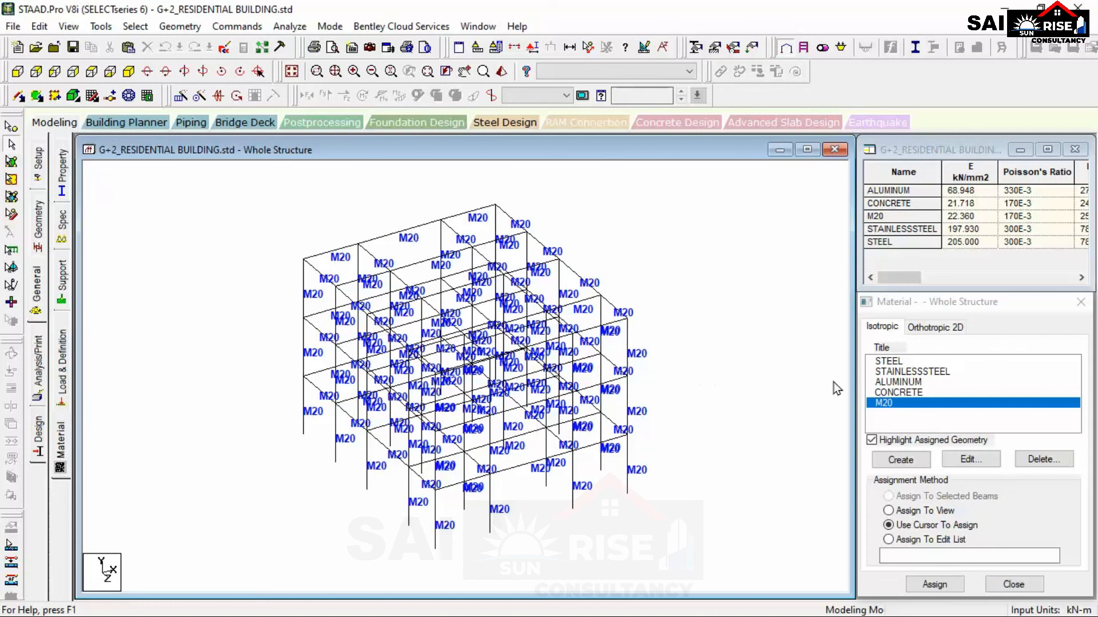
Highlight the members assigned to STEEL and M20 to check the material assignment.
left_click(880, 362)
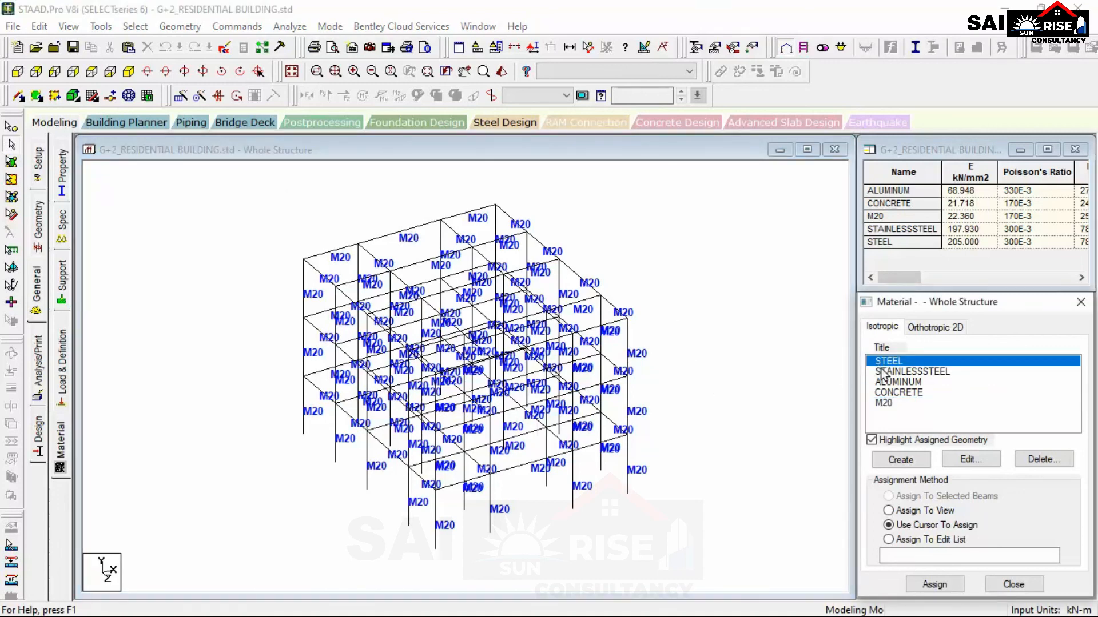
left_click(888, 406)
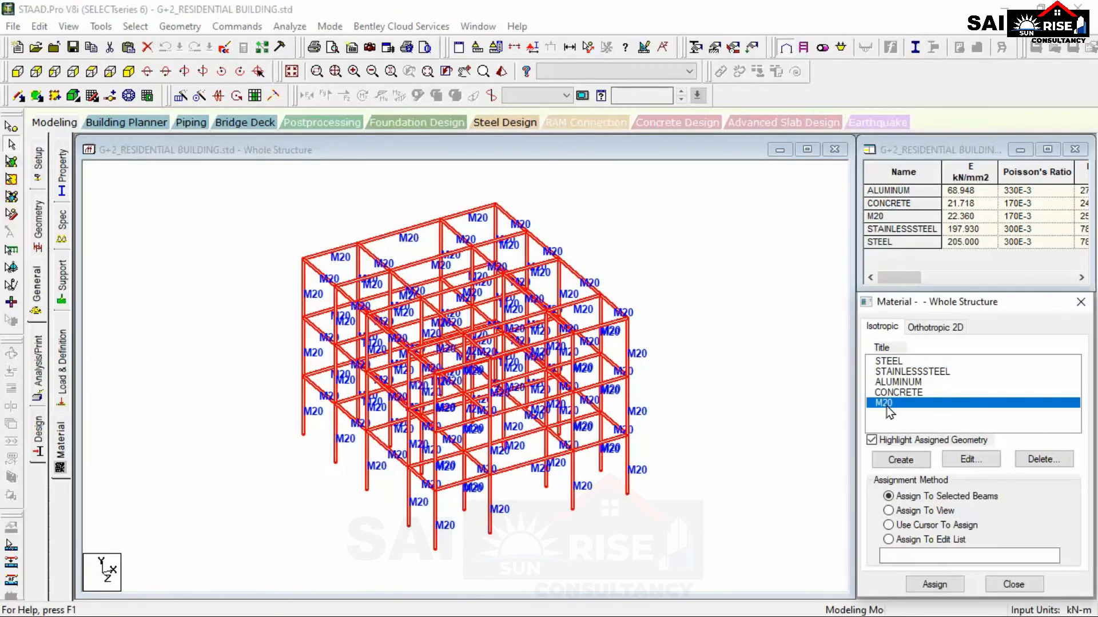
left_click(709, 382)
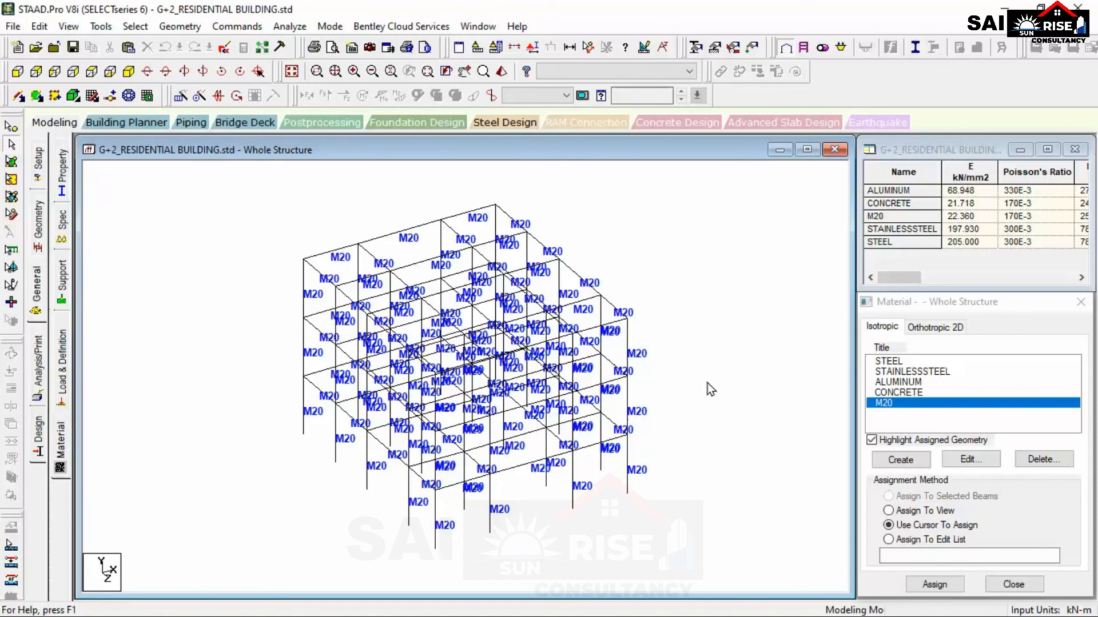
left_click(883, 461)
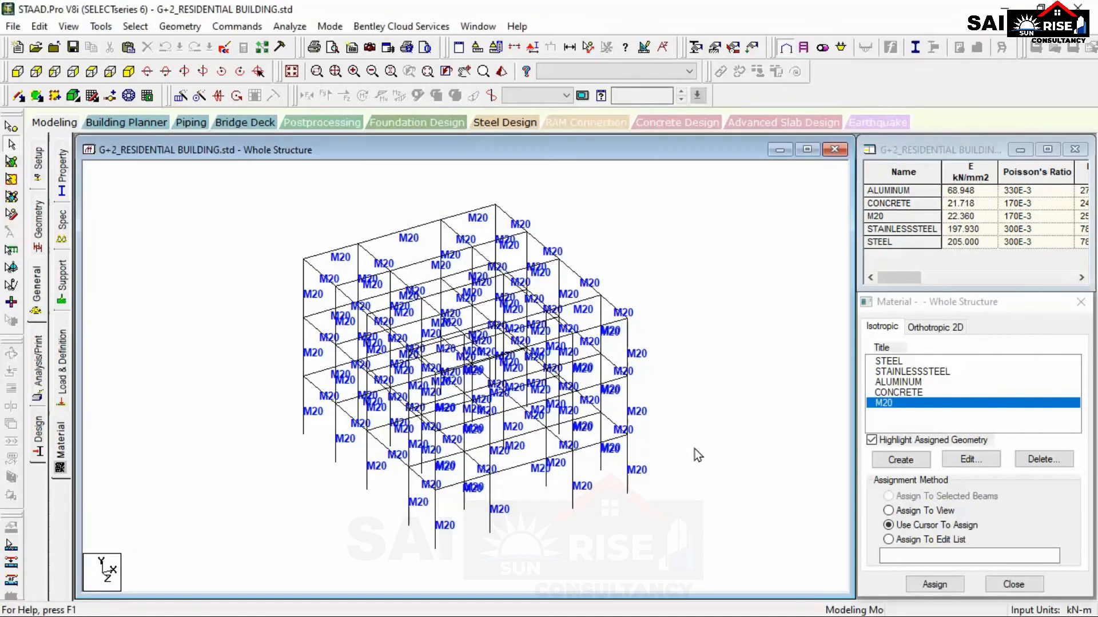